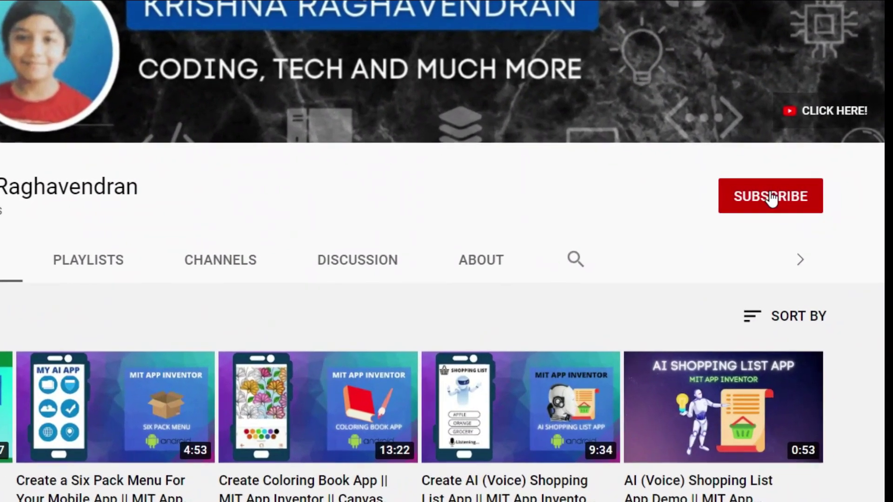
# - Subscribe to the coding channel and turn on notifications for all uploads
pyautogui.click(771, 199)
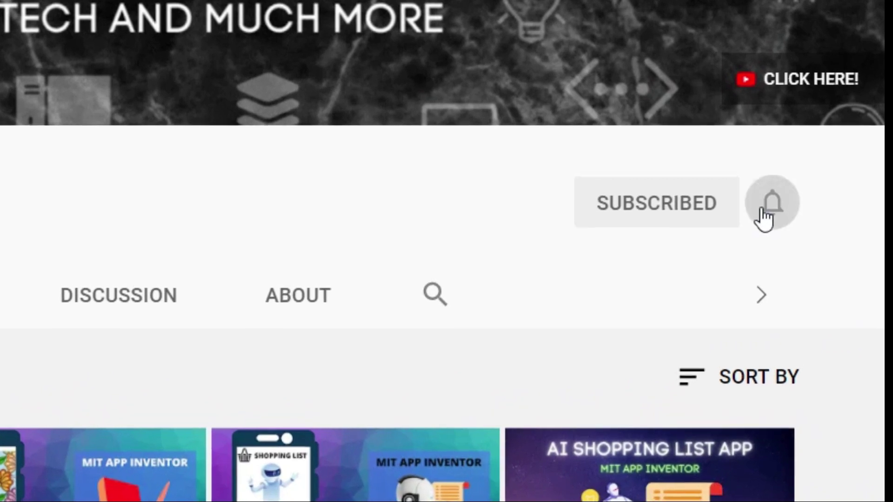
pyautogui.click(758, 212)
pyautogui.click(731, 247)
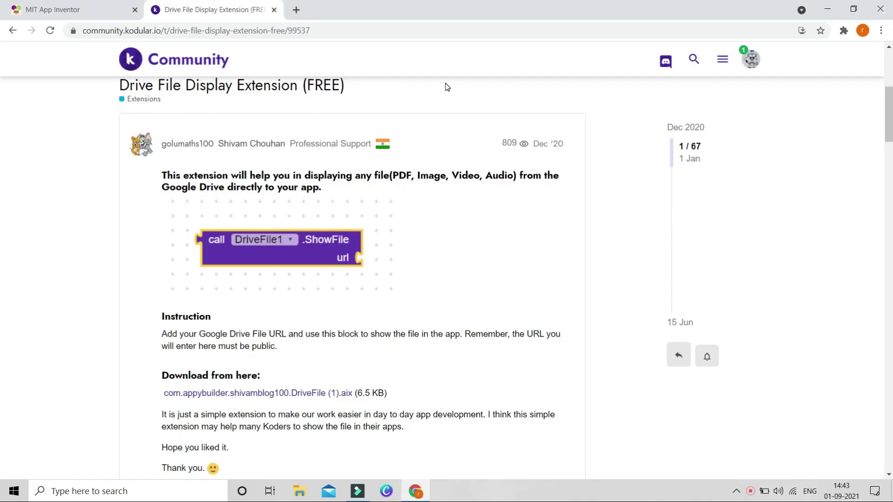
pyautogui.click(150, 30)
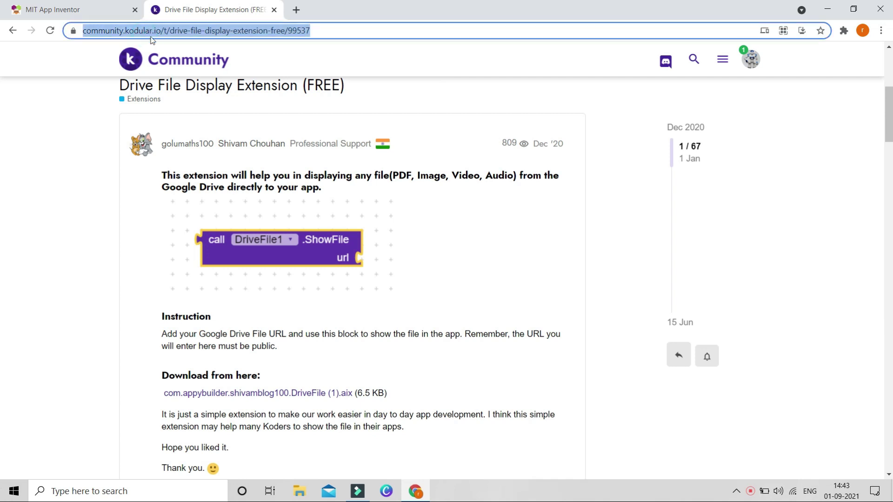
pyautogui.click(75, 121)
pyautogui.scroll(-1, 201, 113)
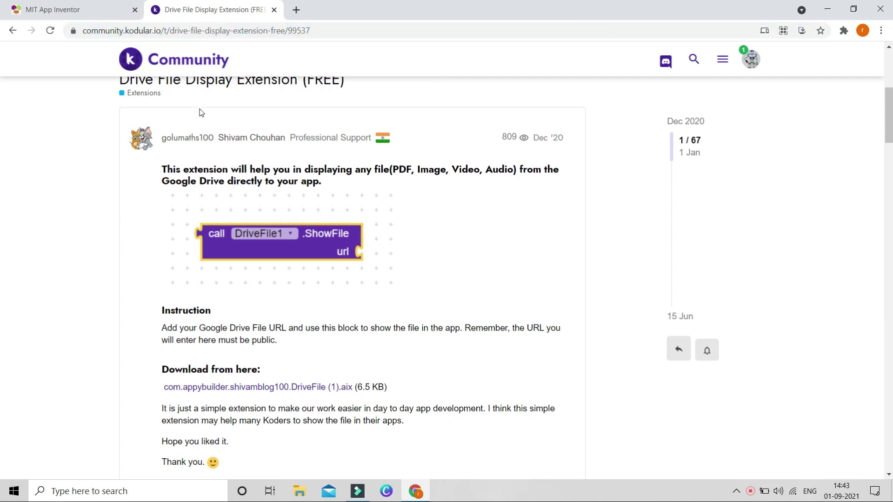
pyautogui.scroll(-1, 235, 163)
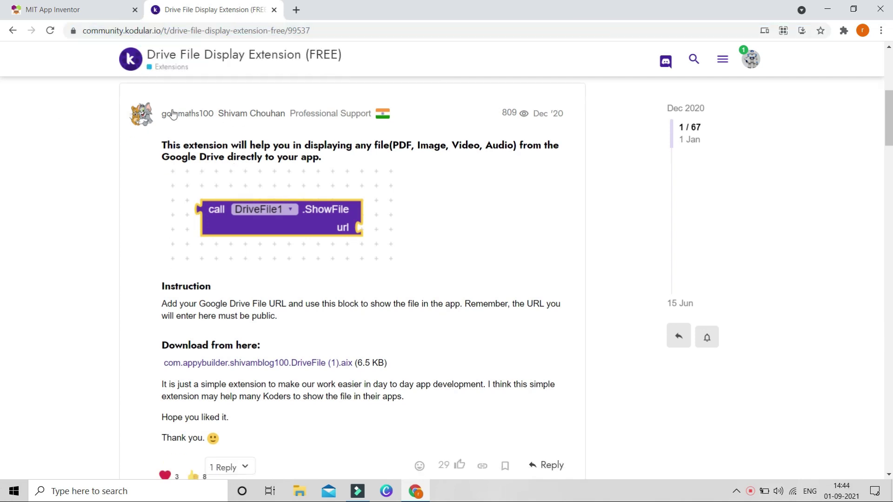
pyautogui.scroll(-1, 251, 217)
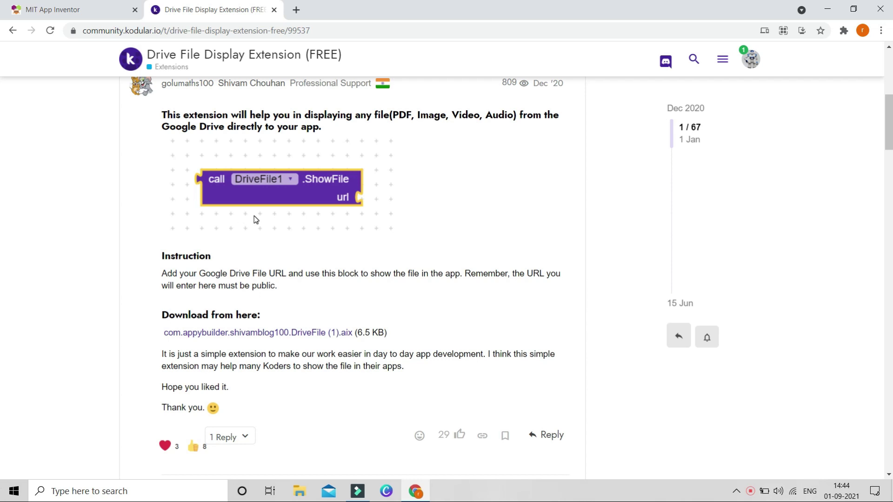
pyautogui.scroll(-2, 340, 140)
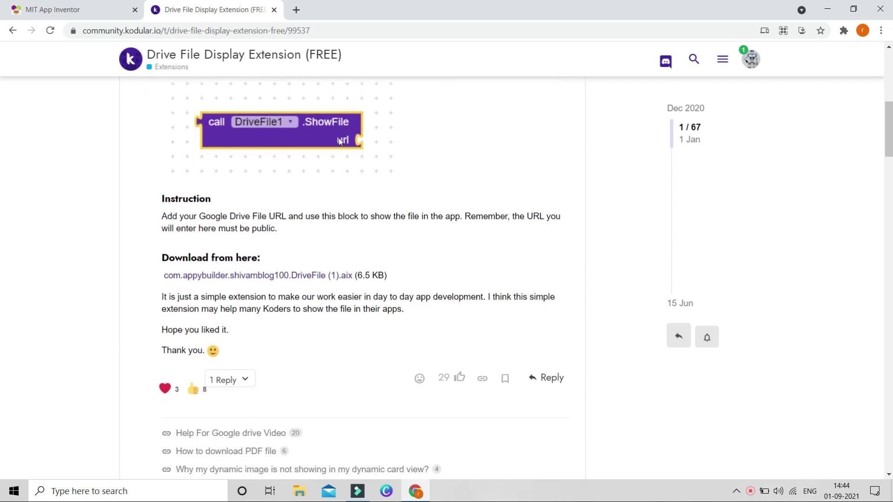
pyautogui.scroll(-1, 339, 139)
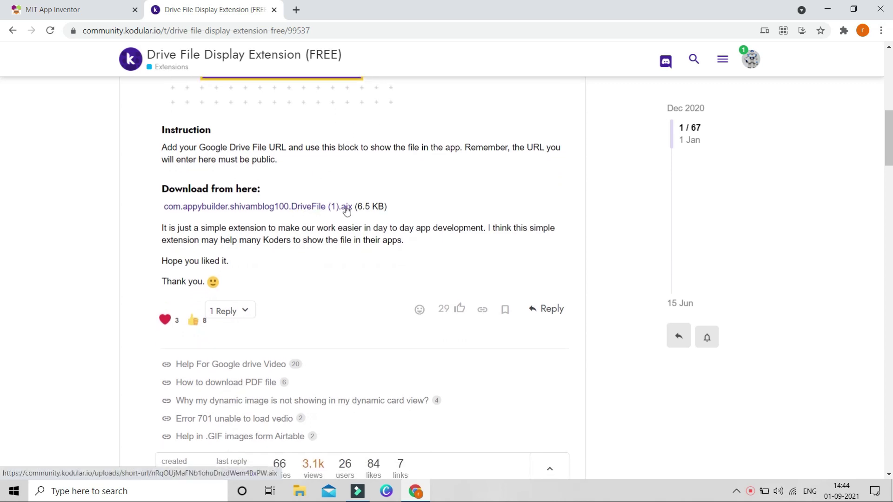
# - Import the DriveFile extension file and drop a DriveFile1 component onto Screen1
pyautogui.hotkey('ctrl', '1')
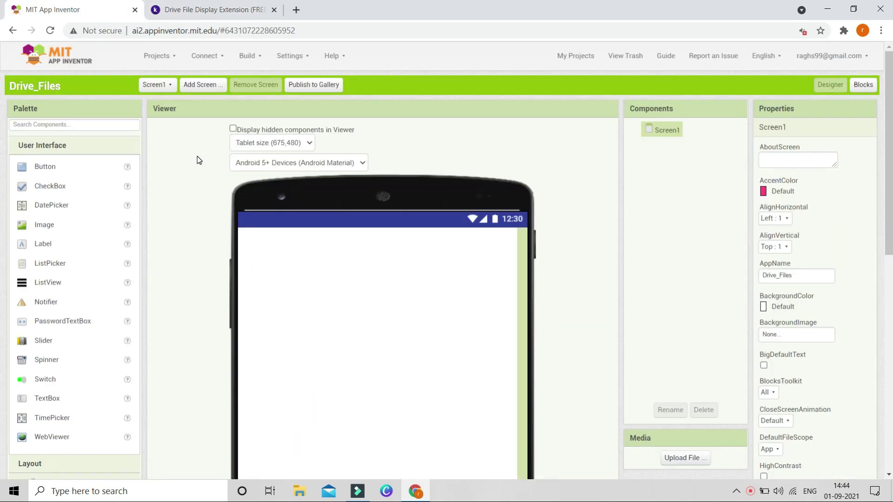
pyautogui.scroll(-5, 198, 160)
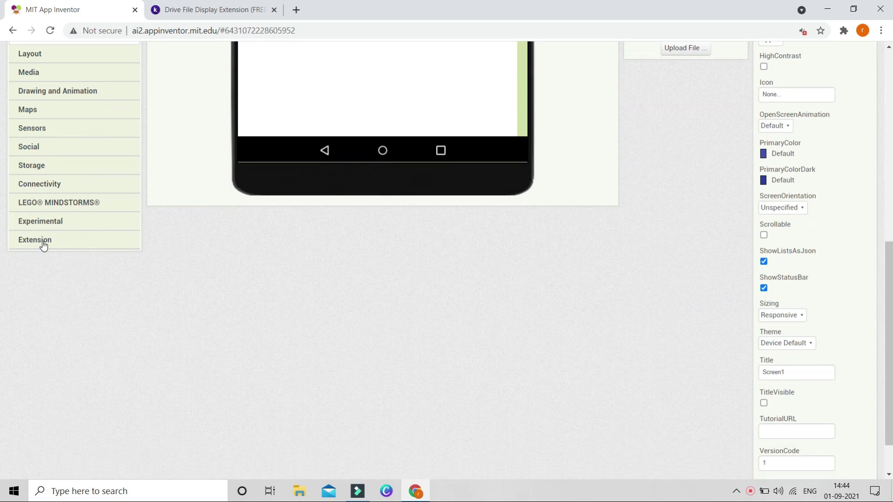
pyautogui.click(41, 241)
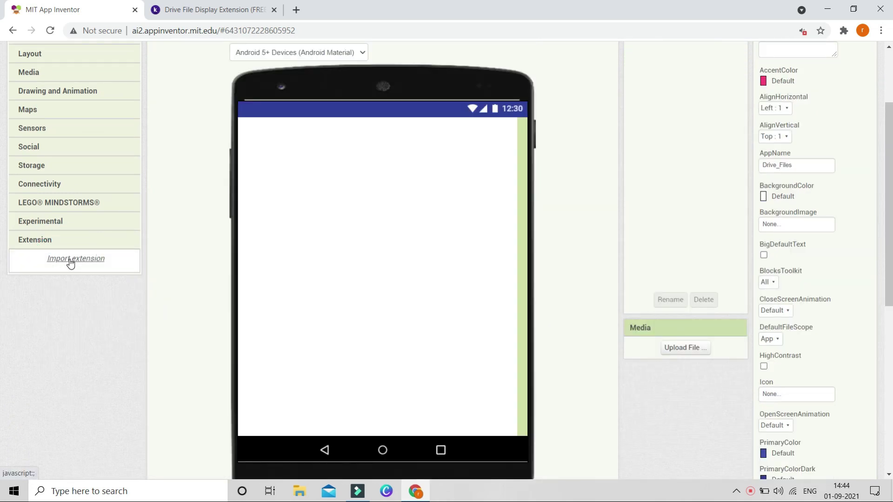
pyautogui.click(70, 262)
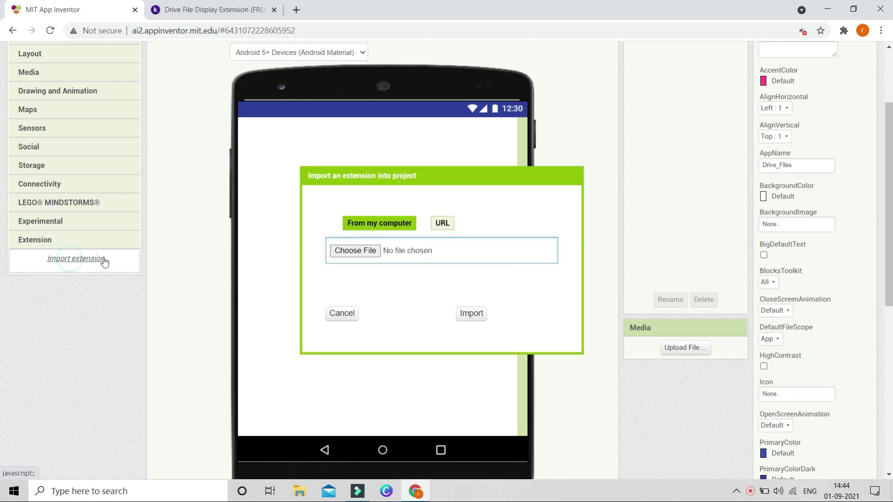
pyautogui.click(353, 255)
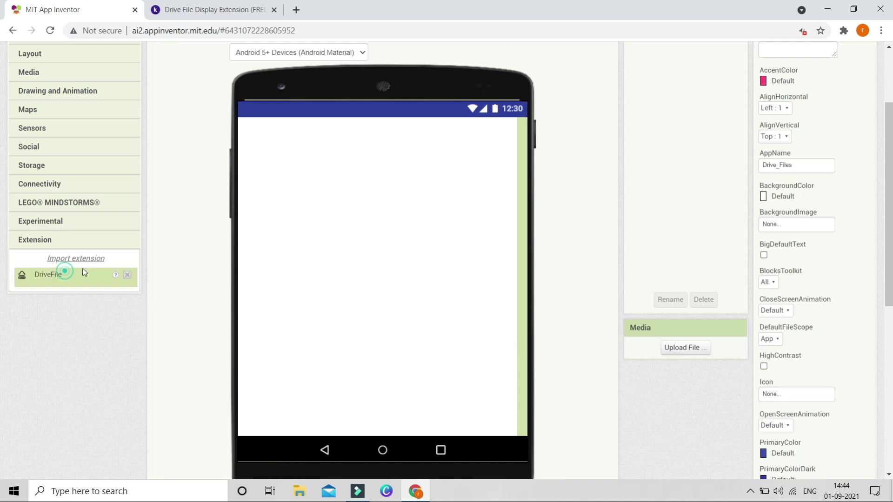
pyautogui.moveTo(72, 276); pyautogui.dragTo(275, 234)
pyautogui.scroll(3, 363, 206)
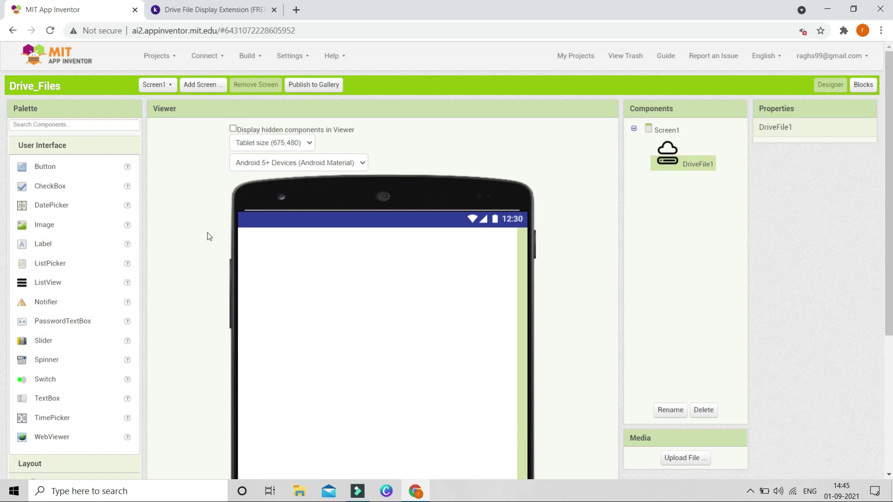
# - Add Image1 to the screen with height and width set to Fill parent
pyautogui.moveTo(94, 233); pyautogui.dragTo(323, 257)
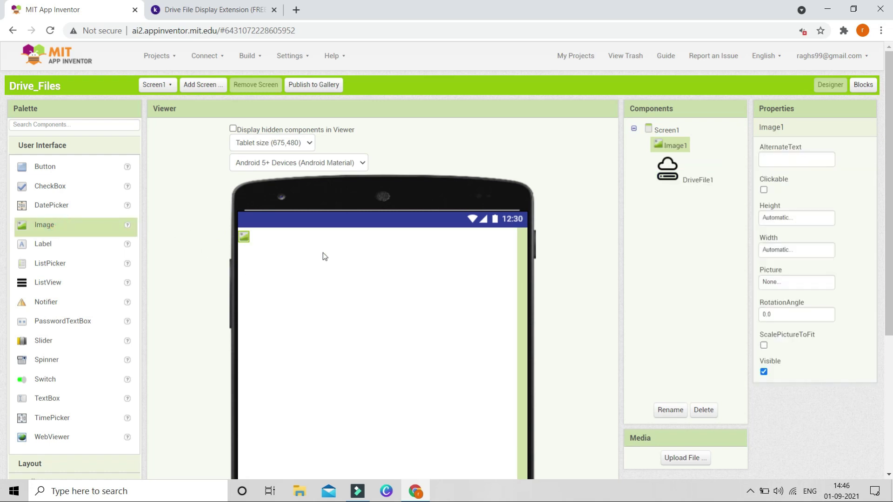
pyautogui.click(783, 220)
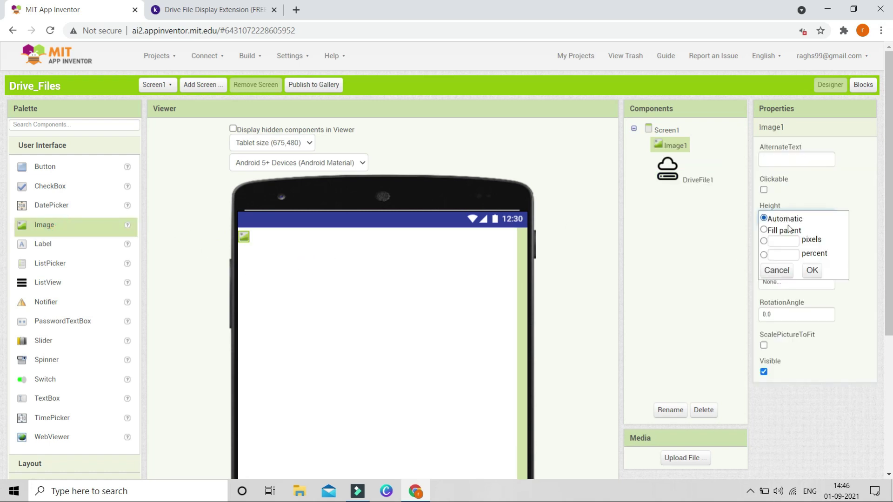
pyautogui.click(789, 231)
pyautogui.click(812, 270)
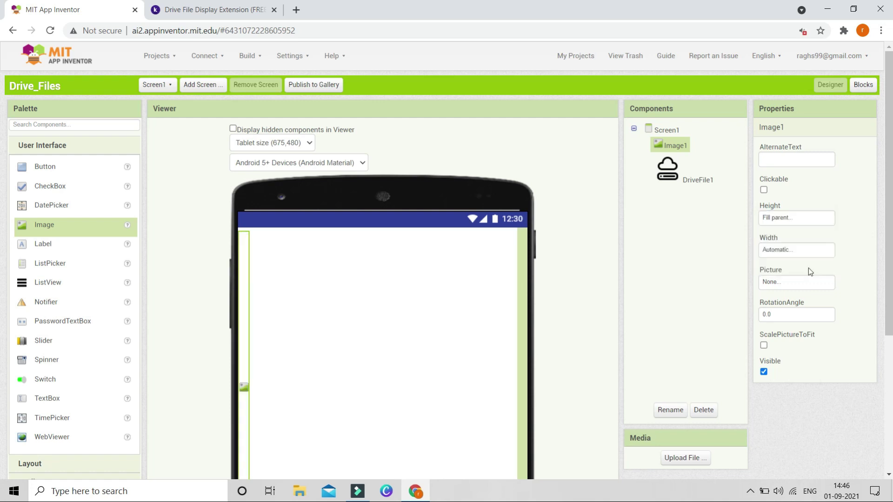
pyautogui.click(785, 252)
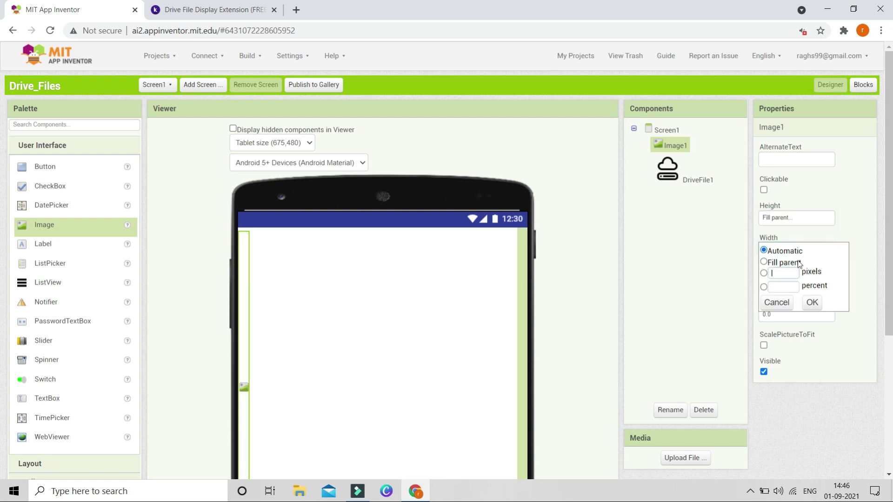
pyautogui.click(764, 263)
pyautogui.click(812, 303)
pyautogui.scroll(-2, 590, 317)
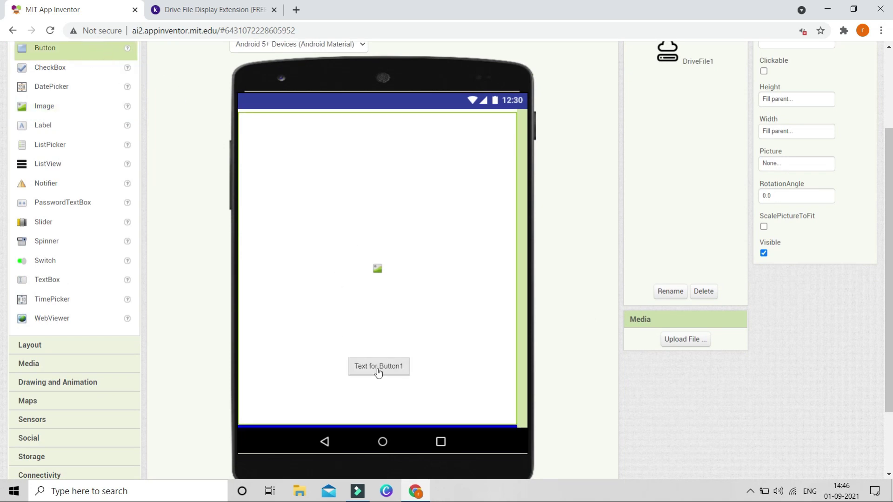
# - Add Button1 to the screen and relabel it 'Display Image'
pyautogui.moveTo(97, 58); pyautogui.dragTo(379, 380)
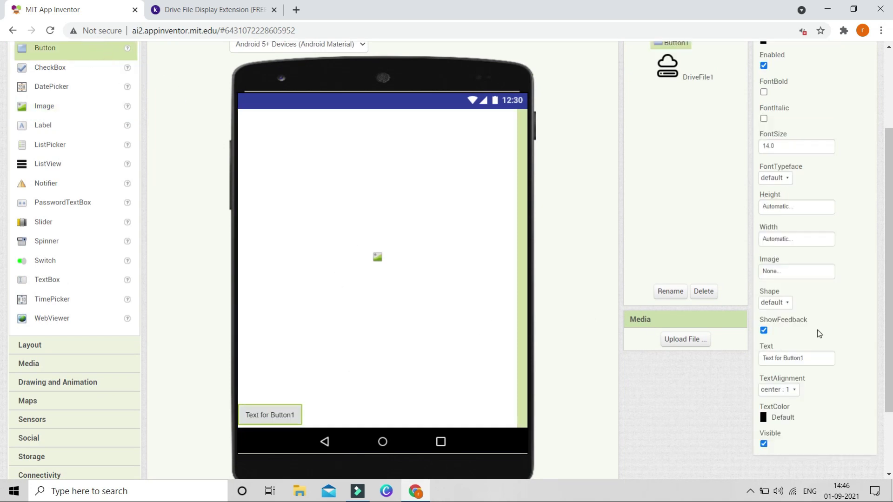
pyautogui.scroll(-1, 809, 328)
pyautogui.click(812, 319)
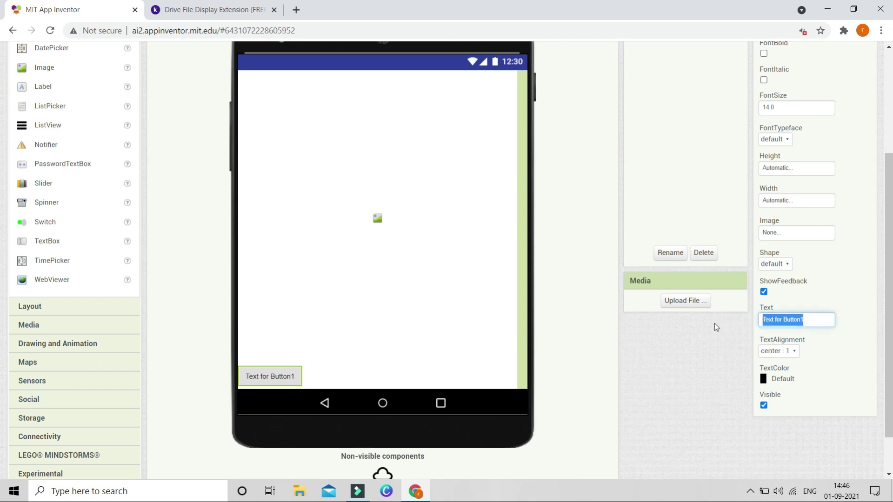
pyautogui.press('BackSpace')
pyautogui.write('Display Image')
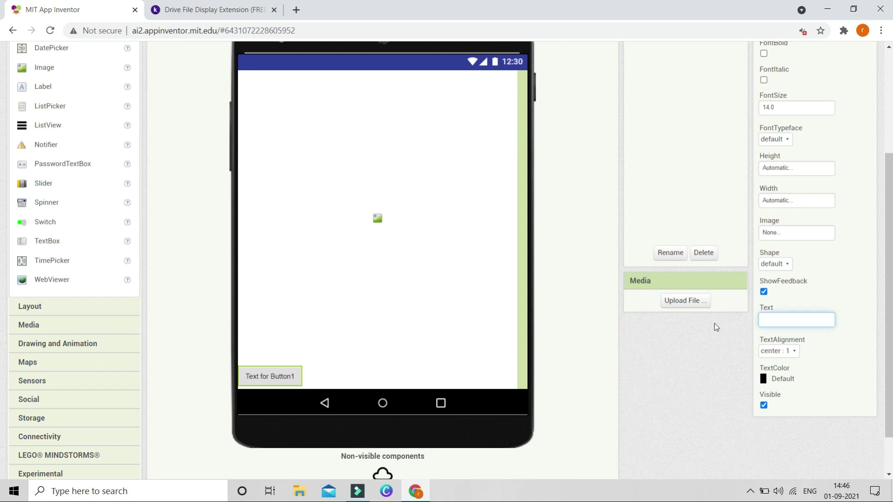
pyautogui.press('Return')
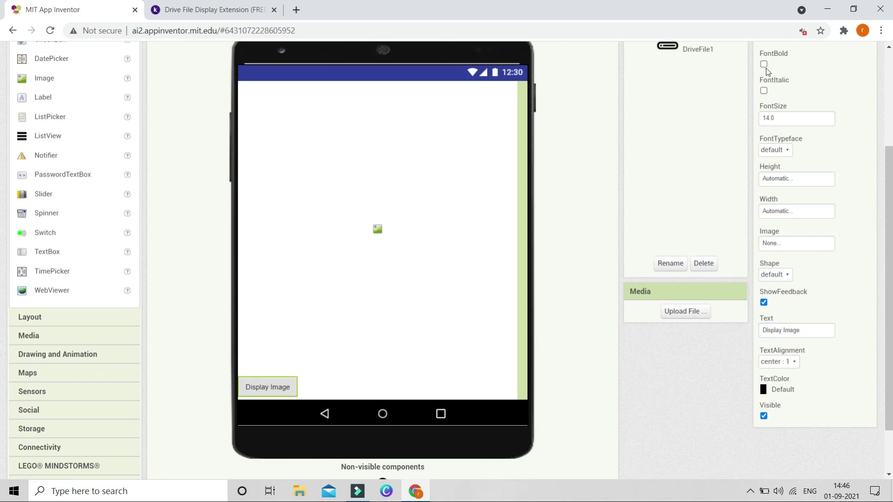
# - Make the button text bold at font size 20, with width Fill parent
pyautogui.click(764, 64)
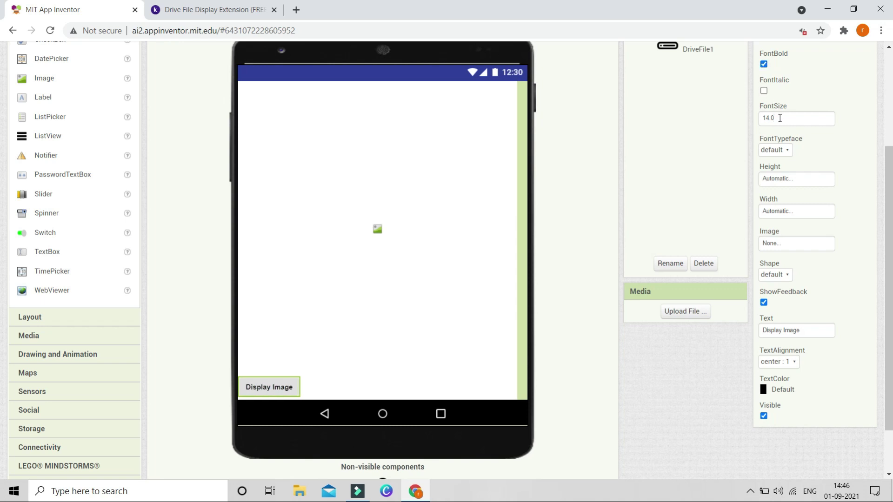
pyautogui.click(781, 117)
pyautogui.write('20')
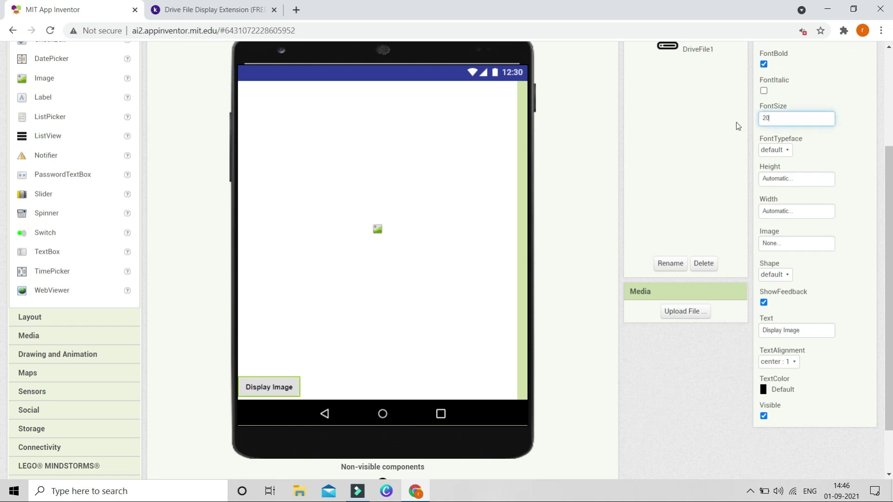
pyautogui.click(611, 133)
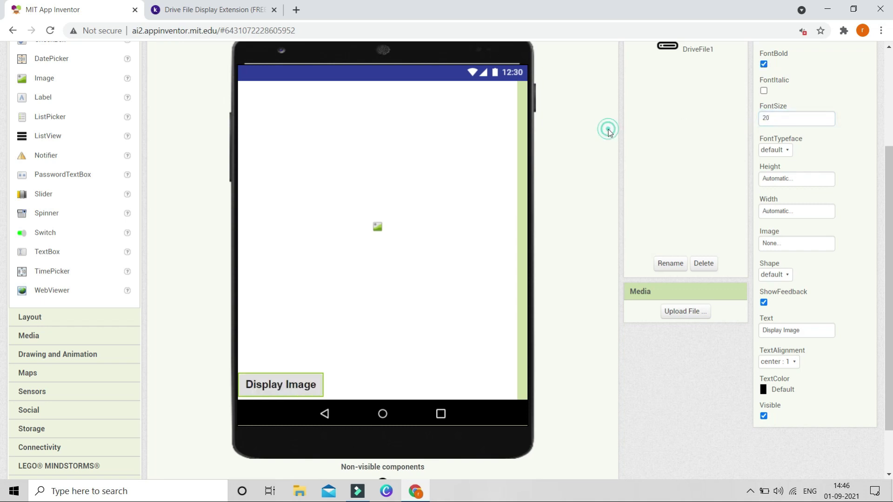
pyautogui.click(774, 211)
pyautogui.click(764, 223)
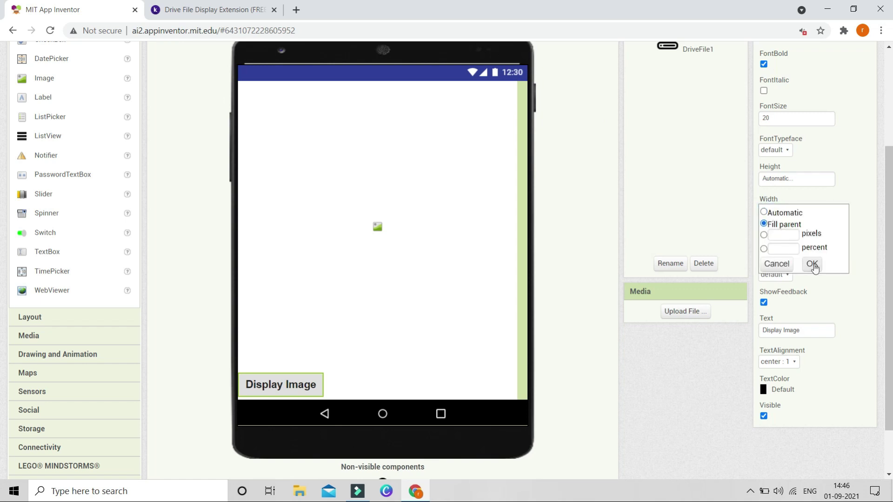
pyautogui.click(812, 265)
pyautogui.scroll(2, 624, 259)
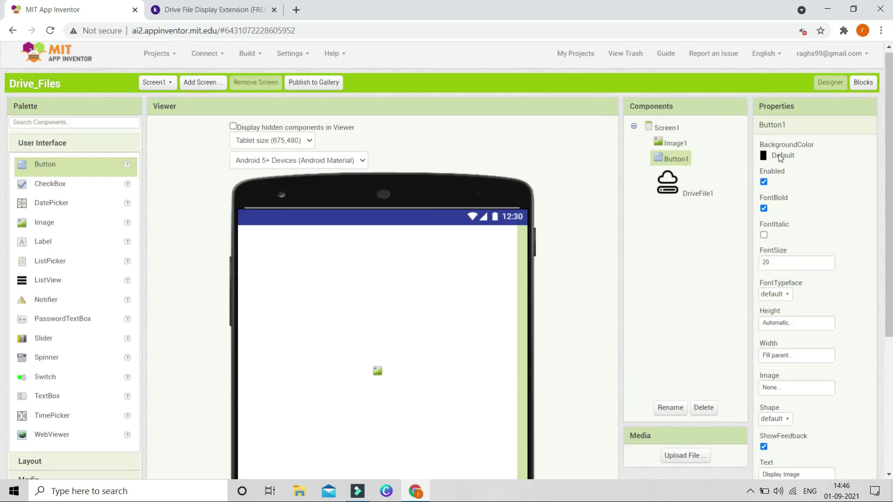
# - Set Button1's background colour to Orange, then select Image1 in the Viewer
pyautogui.click(775, 157)
pyautogui.click(792, 319)
pyautogui.scroll(-2, 642, 213)
pyautogui.scroll(1, 447, 335)
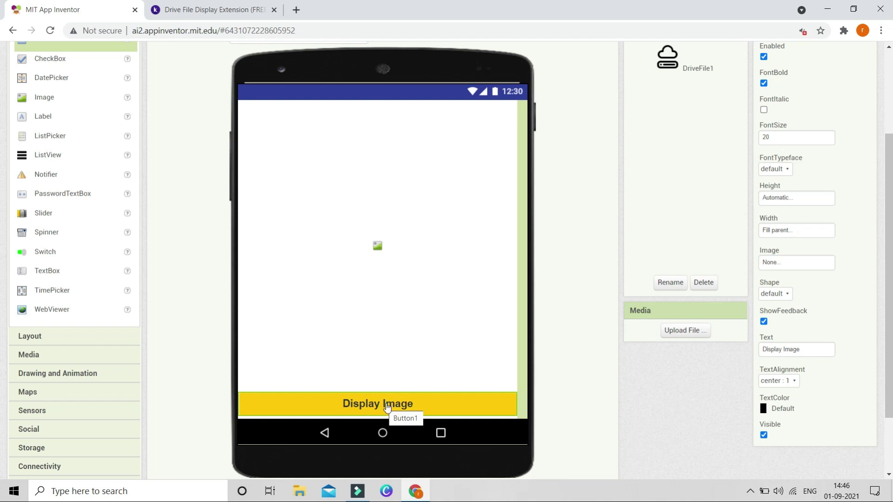
pyautogui.click(382, 222)
pyautogui.scroll(1, 373, 254)
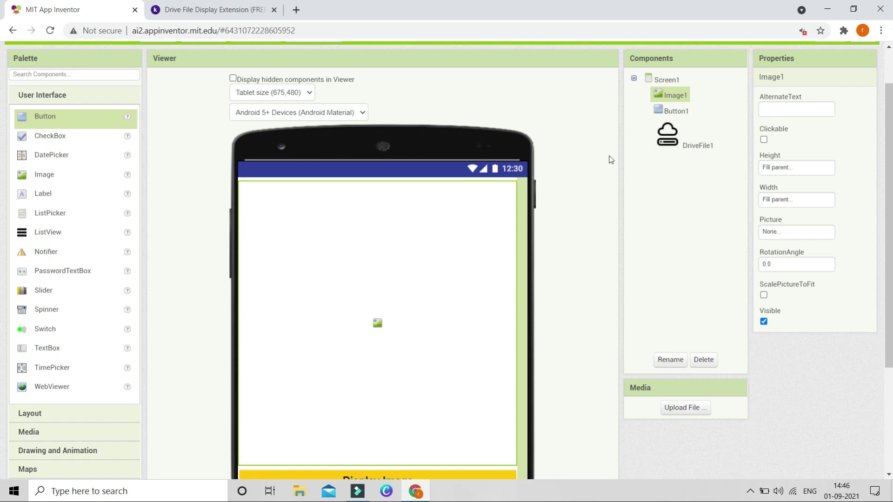
pyautogui.scroll(1, 610, 160)
# - Place a when Button1.Click event block on the Blocks workspace
pyautogui.click(872, 86)
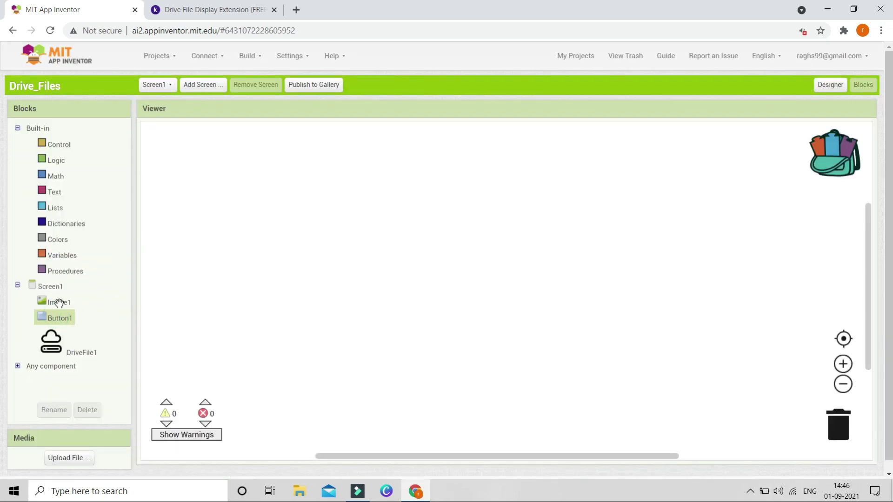
pyautogui.click(56, 318)
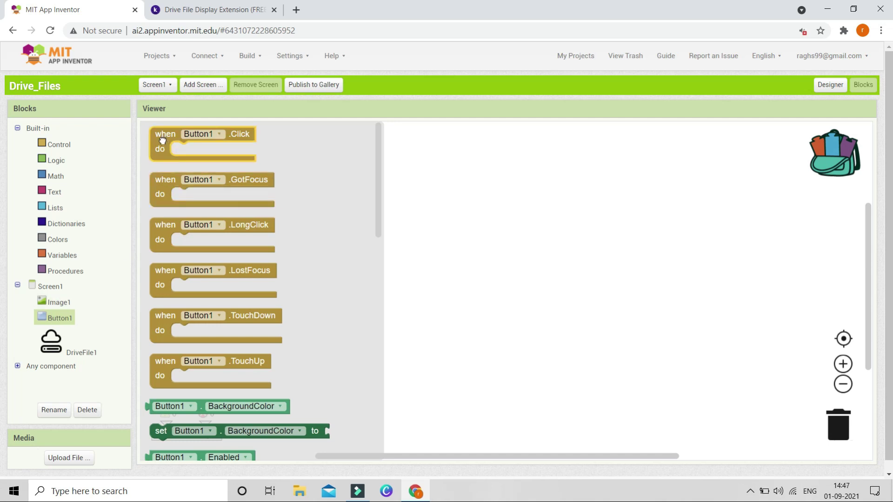
pyautogui.moveTo(175, 162); pyautogui.dragTo(323, 196)
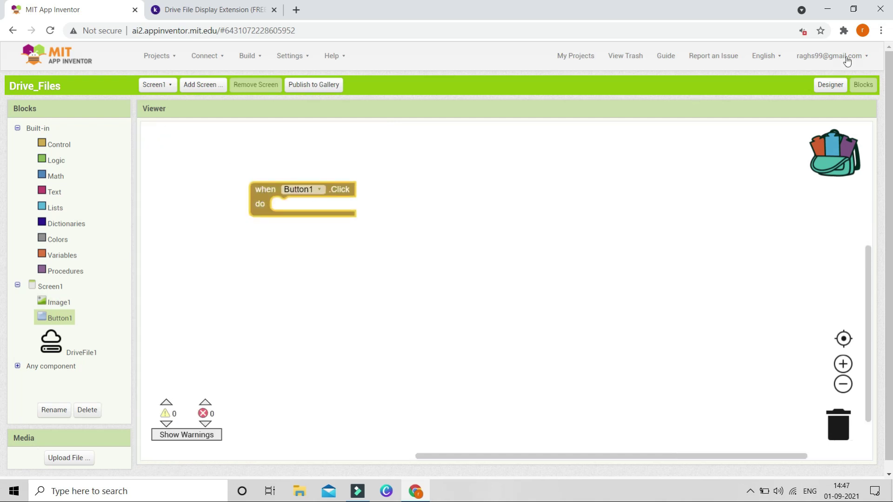
pyautogui.click(830, 85)
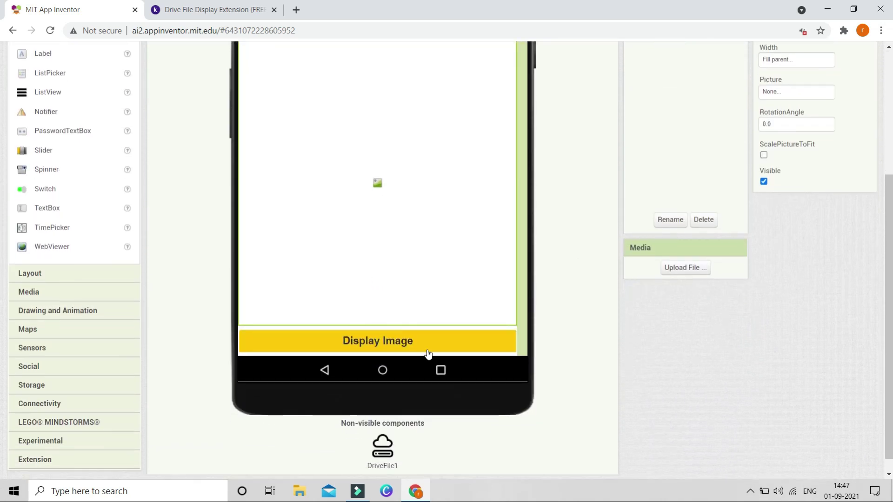
pyautogui.scroll(3, 447, 349)
# - Put set Image1.Picture inside the click event and trash the No available assets block
pyautogui.click(864, 85)
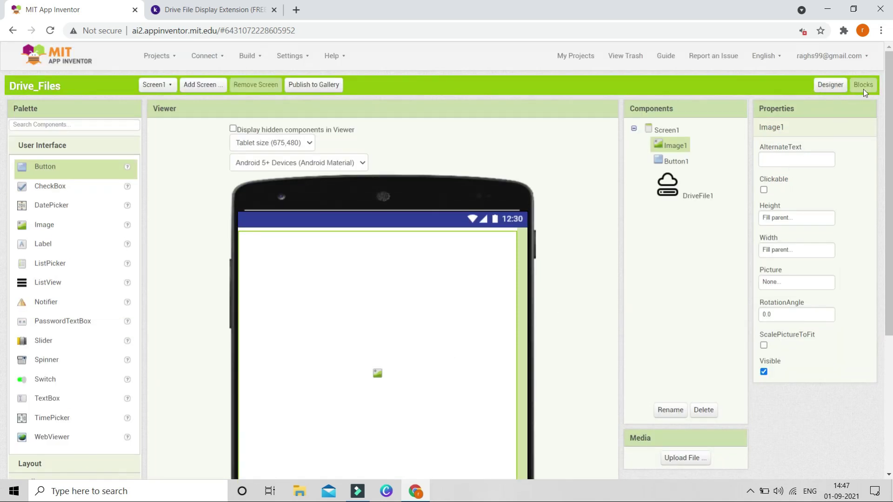
pyautogui.click(60, 305)
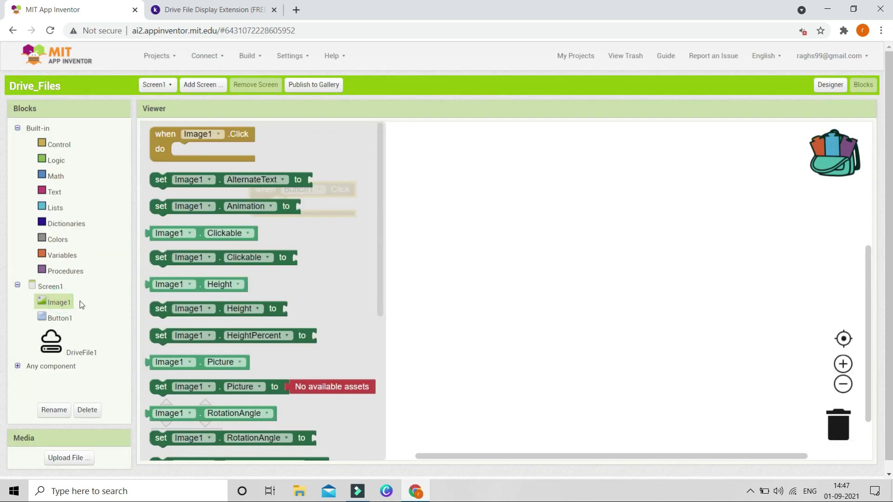
pyautogui.scroll(-3, 178, 324)
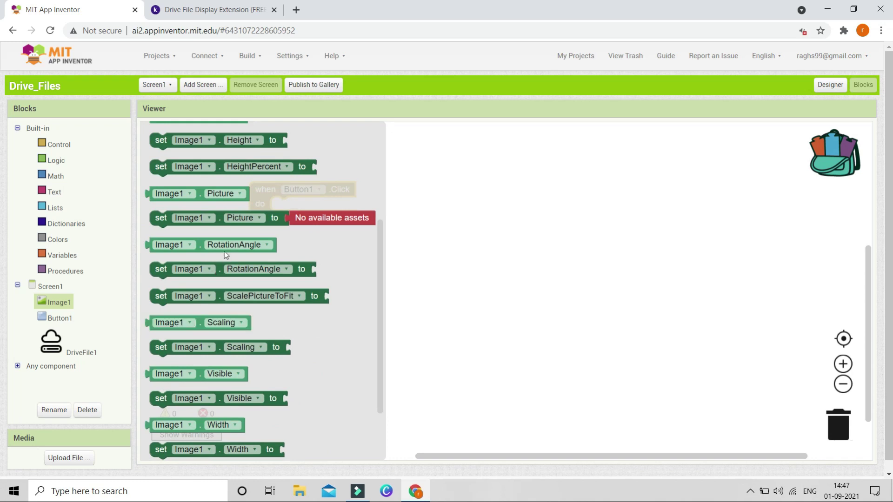
pyautogui.click(202, 220)
pyautogui.moveTo(216, 218); pyautogui.dragTo(300, 217)
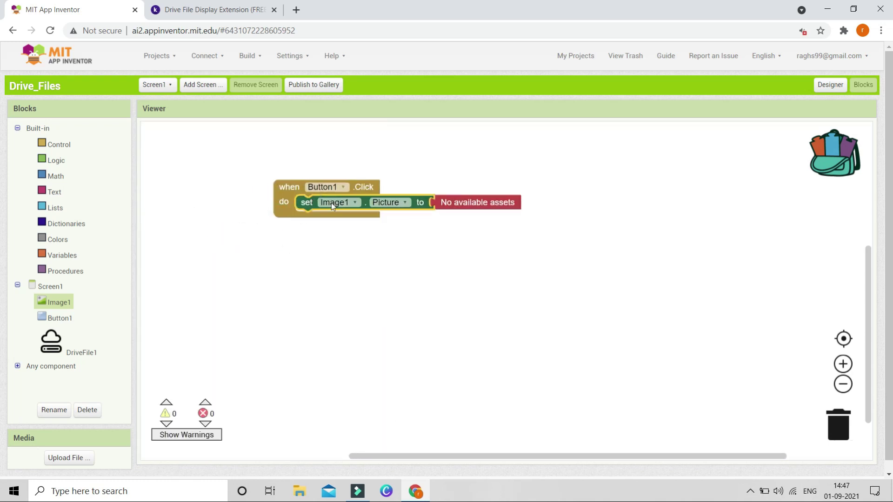
pyautogui.moveTo(479, 202)
pyautogui.mouseDown()
pyautogui.moveTo(803, 408)
pyautogui.moveTo(837, 412)
pyautogui.mouseUp()
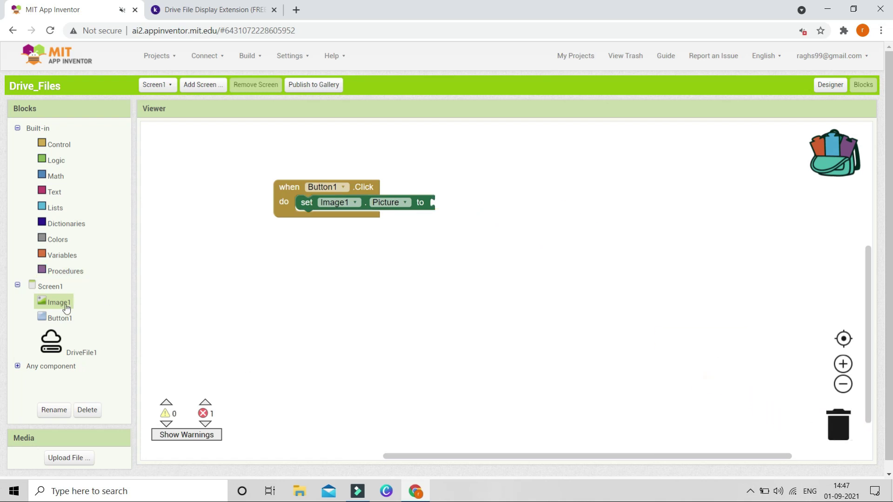
# - Drag a call DriveFile1.ShowFile block from the DriveFile1 drawer onto the workspace
pyautogui.click(70, 348)
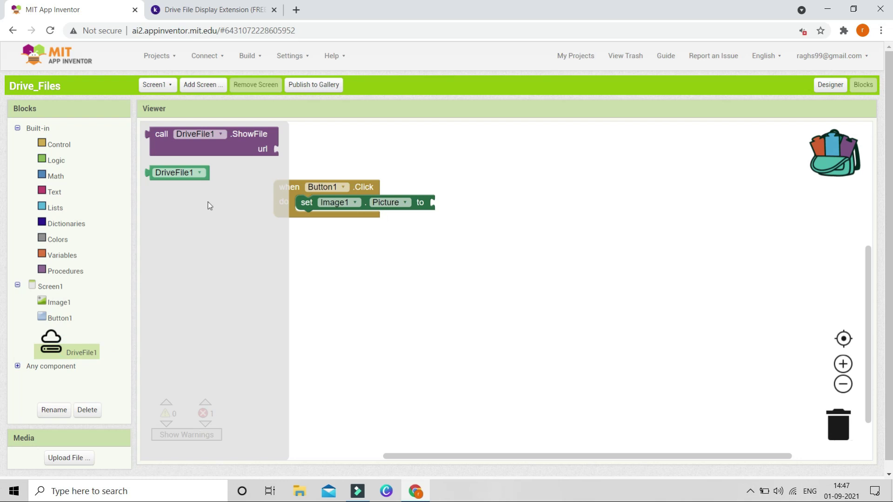
pyautogui.click(236, 138)
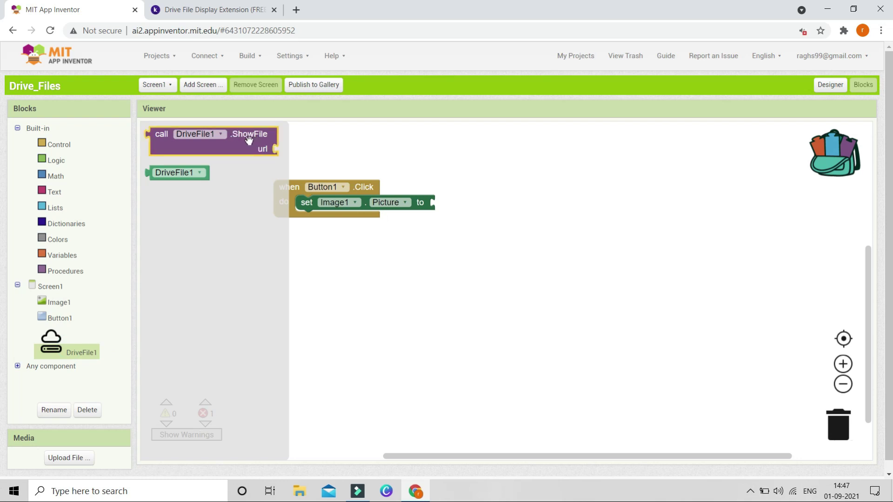
pyautogui.moveTo(239, 142); pyautogui.dragTo(538, 211)
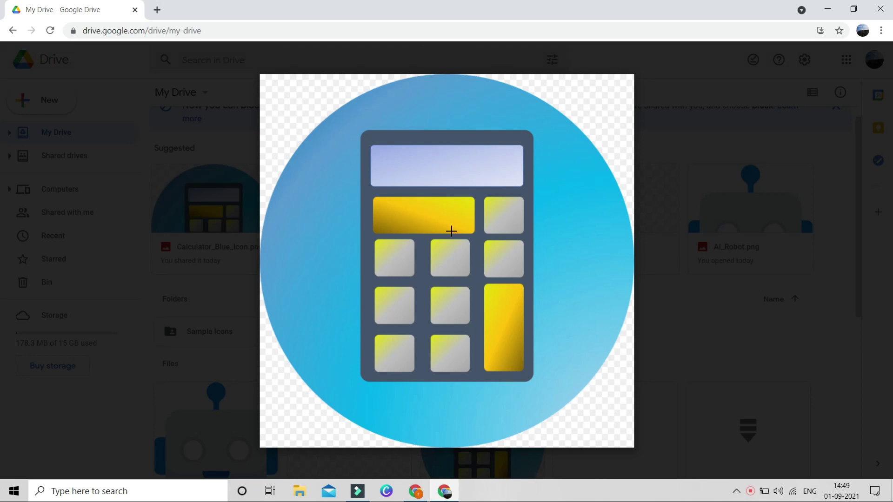
pyautogui.moveTo(767, 58)
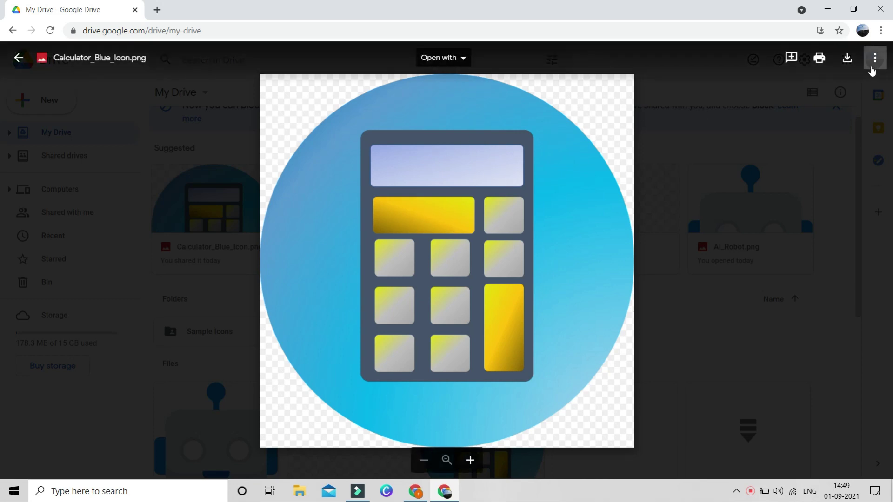
# - Share Calculator_Blue_Icon.png with anyone who has the link and copy that link
pyautogui.click(874, 65)
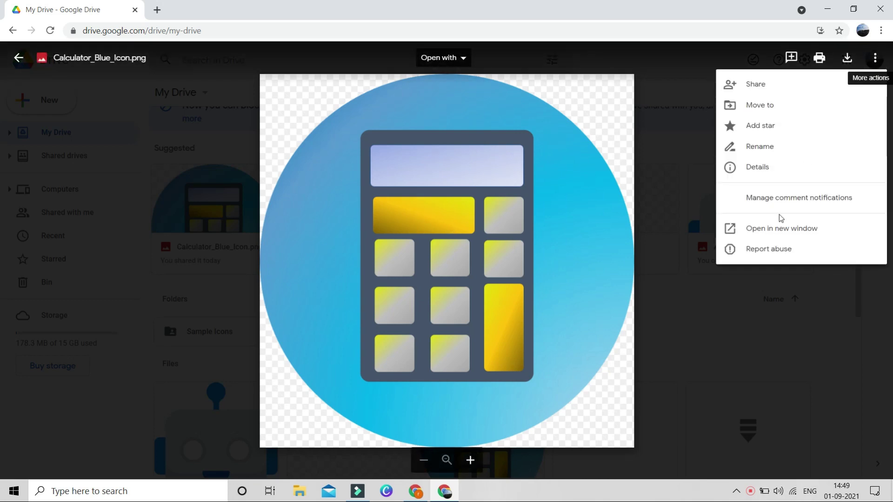
pyautogui.click(765, 91)
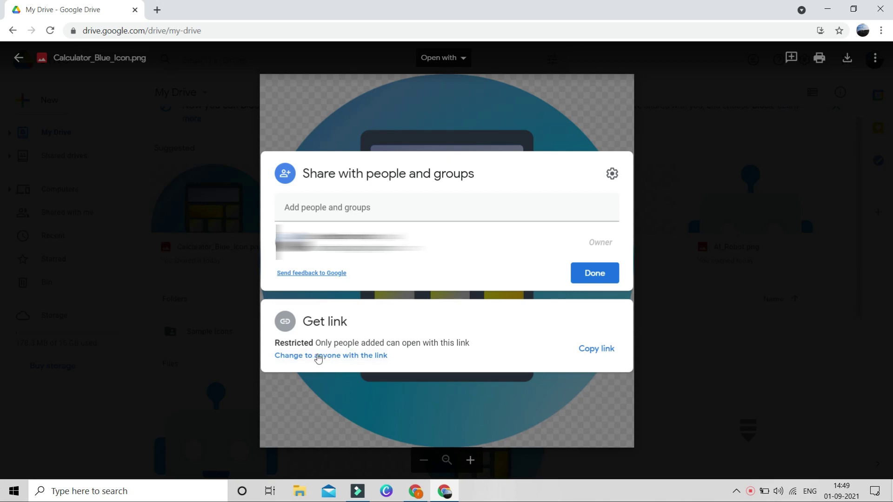
pyautogui.click(339, 360)
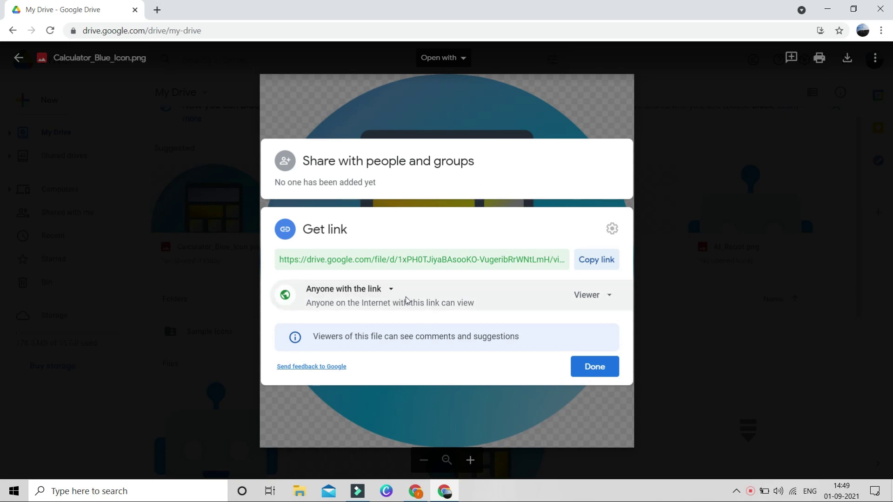
pyautogui.click(597, 261)
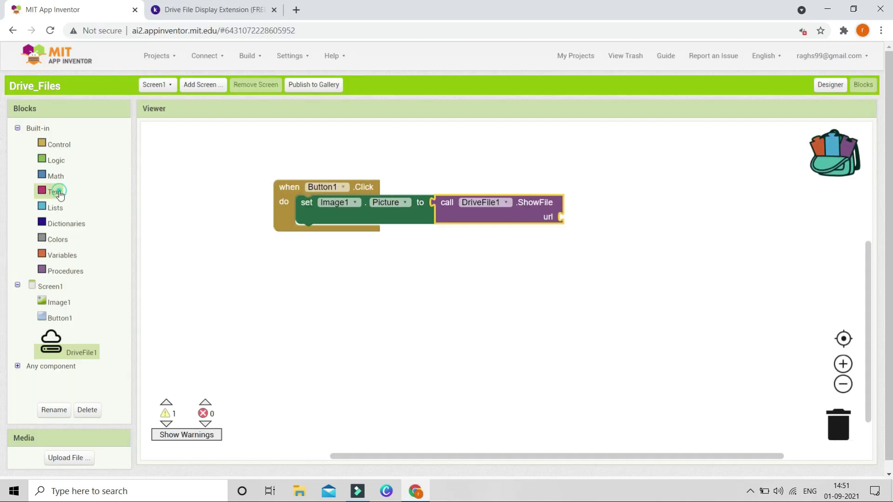
# - Attach a text block to ShowFile's url input and paste the copied Drive link into it
pyautogui.click(59, 195)
pyautogui.moveTo(172, 136); pyautogui.dragTo(508, 212)
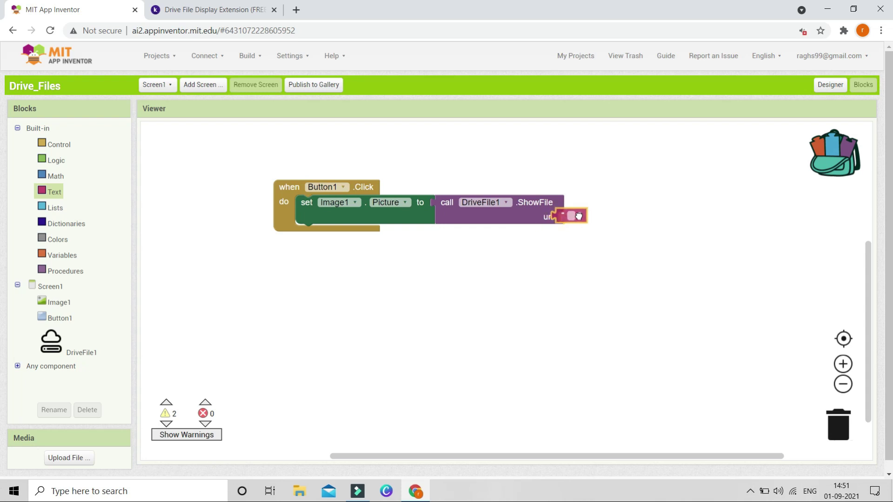
pyautogui.moveTo(579, 216); pyautogui.dragTo(580, 215)
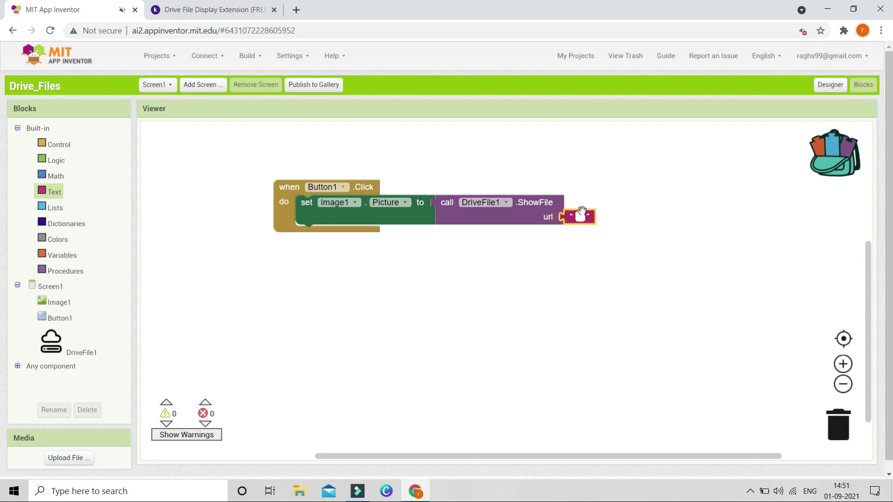
pyautogui.click(581, 215)
pyautogui.hotkey('ctrl', 'v')
pyautogui.click(630, 249)
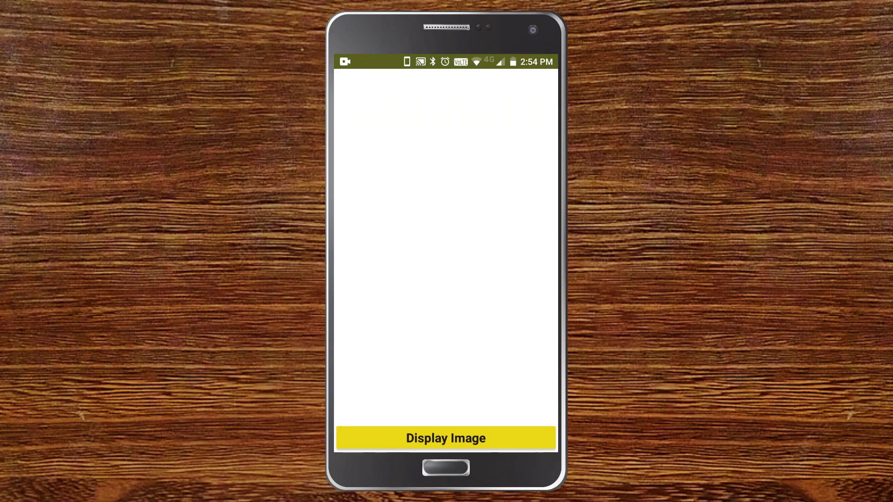
# - Tap Display Image on the phone to load the calculator icon, then return to the Designer
pyautogui.click(431, 440)
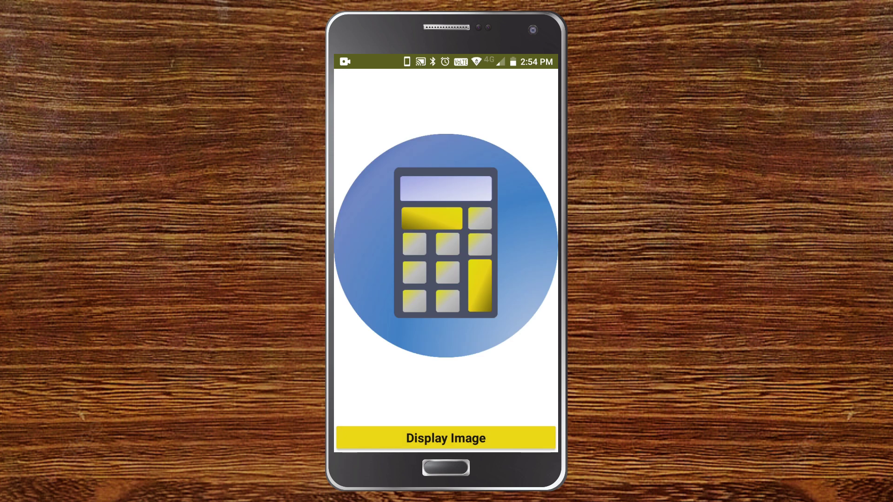
pyautogui.click(507, 63)
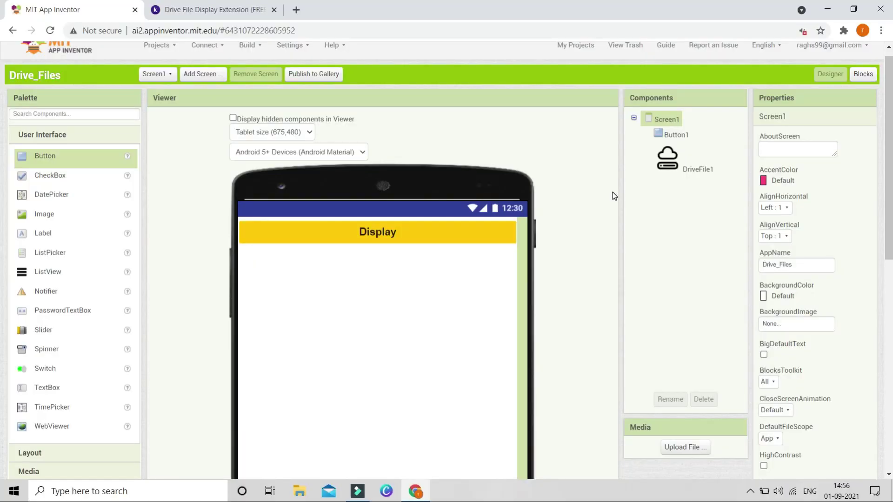
pyautogui.scroll(-1, 613, 196)
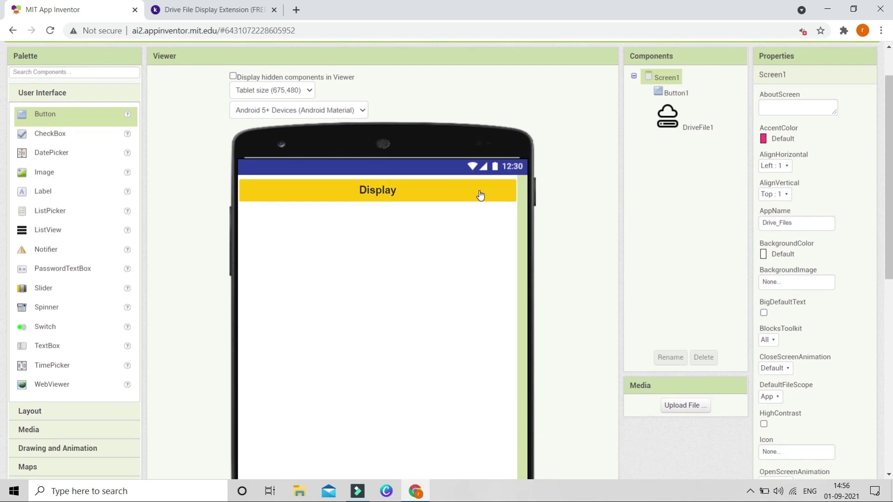
pyautogui.scroll(-3, 479, 191)
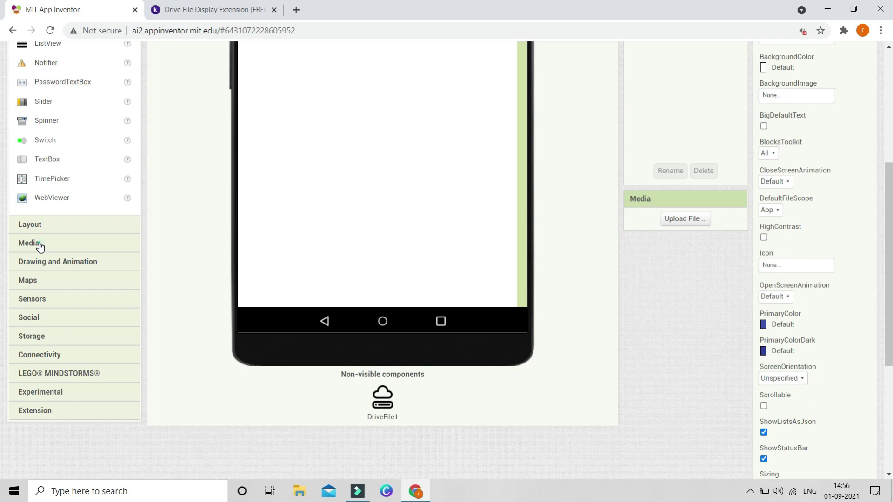
# - Open the Media palette and try dragging a VideoPlayer and a Player onto the Viewer
pyautogui.click(39, 248)
pyautogui.scroll(-1, 130, 244)
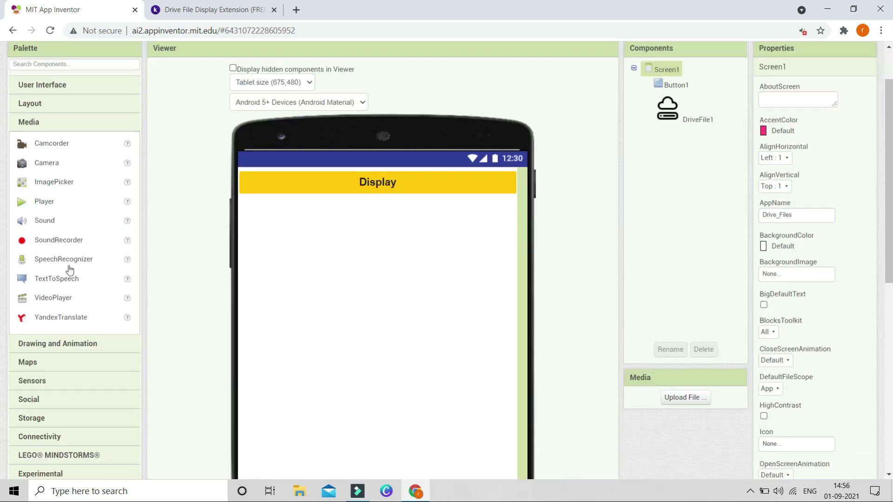
pyautogui.moveTo(54, 299); pyautogui.dragTo(325, 260)
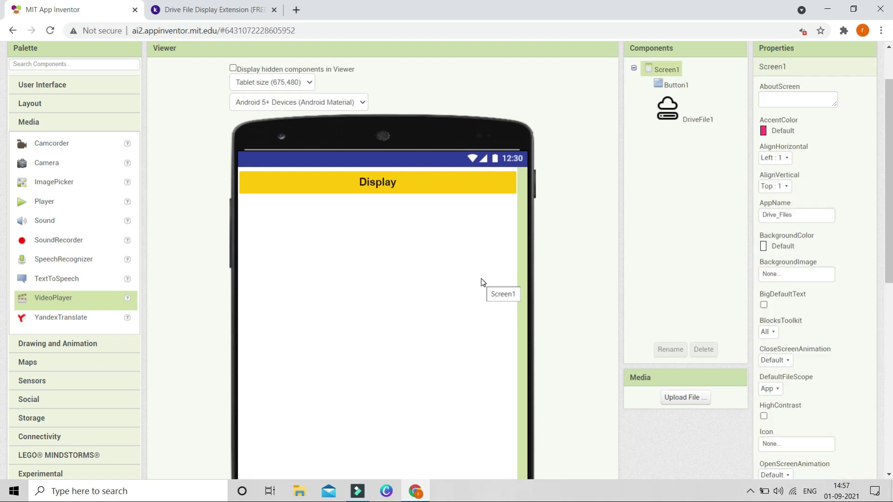
pyautogui.moveTo(42, 202)
pyautogui.mouseDown()
pyautogui.moveTo(237, 241)
pyautogui.moveTo(173, 236)
pyautogui.mouseUp()
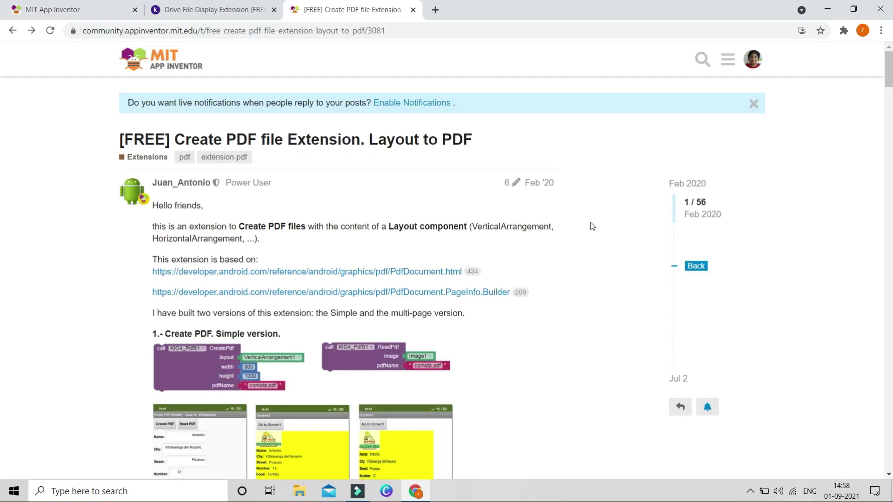
pyautogui.scroll(-1, 457, 214)
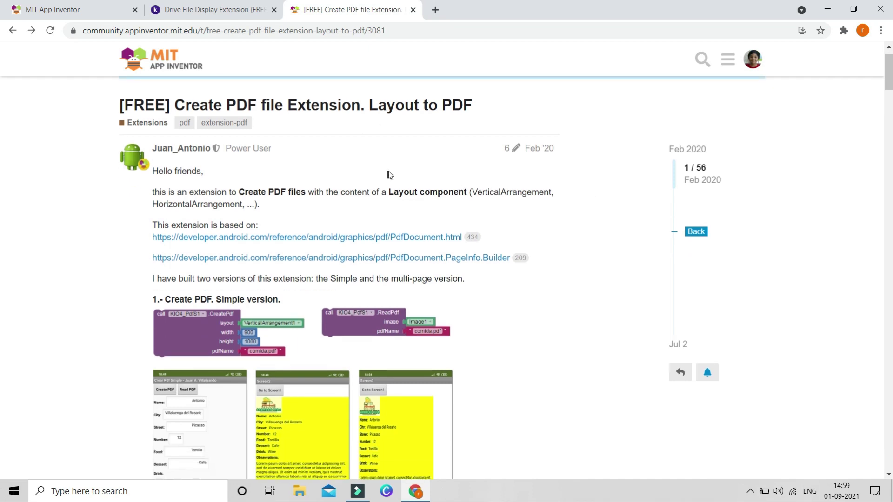
pyautogui.scroll(-1, 389, 177)
pyautogui.scroll(-1, 349, 203)
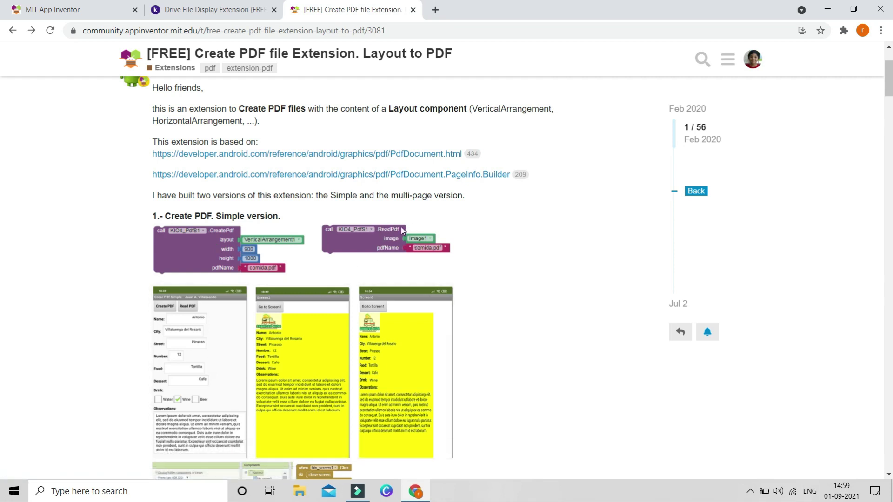
pyautogui.scroll(-1, 400, 236)
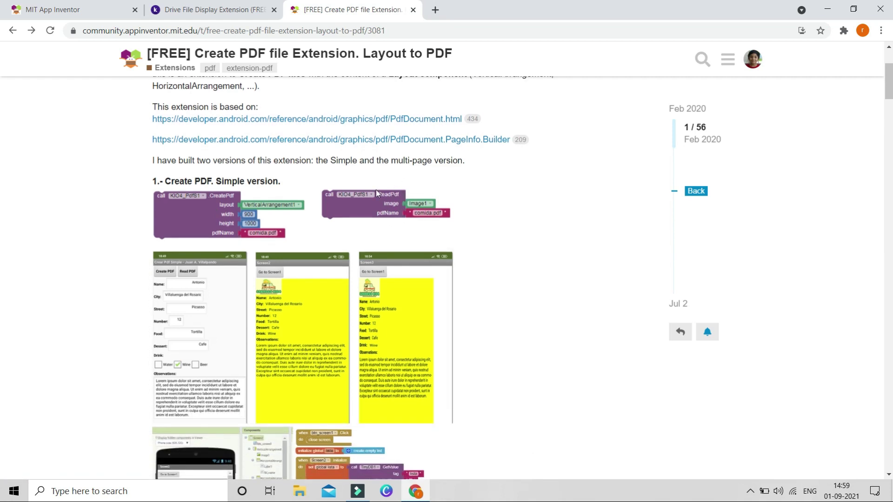
pyautogui.scroll(-2, 405, 200)
pyautogui.scroll(-1, 405, 201)
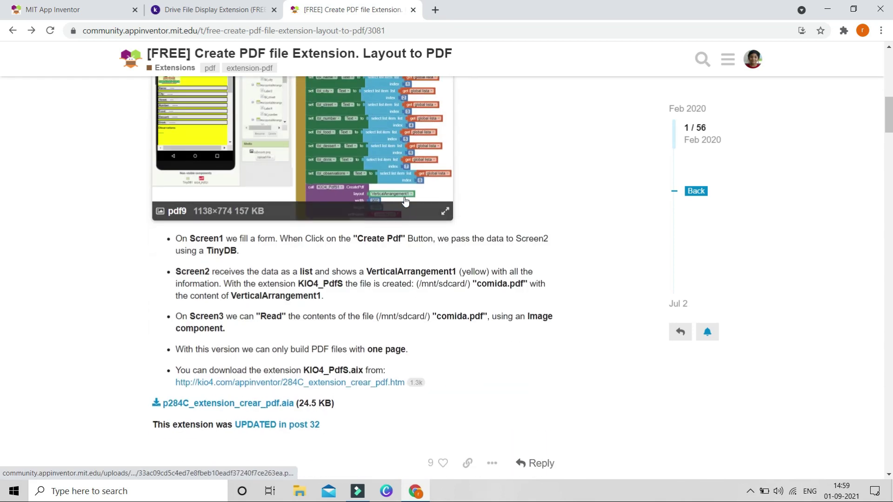
pyautogui.scroll(-2, 405, 200)
pyautogui.scroll(3, 405, 201)
pyautogui.scroll(-2, 405, 200)
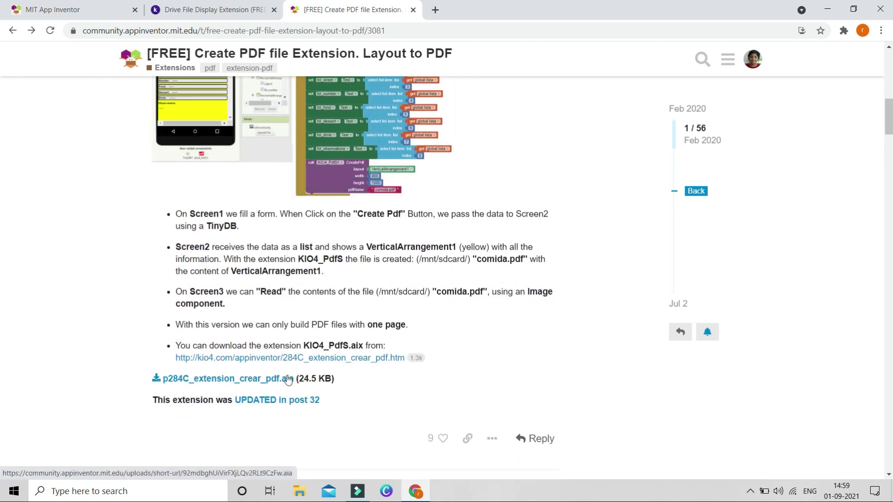
pyautogui.scroll(15, 308, 329)
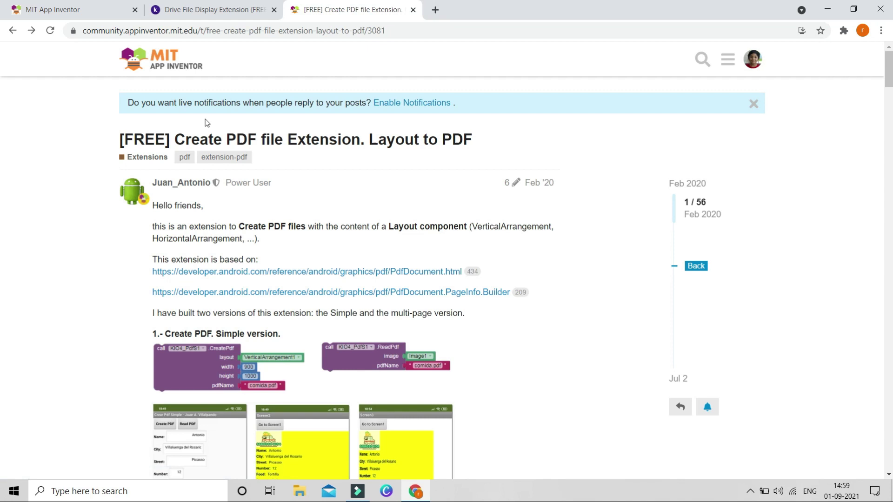
# - Return from the Create PDF forum post to the Drive_Files project Designer
pyautogui.click(89, 10)
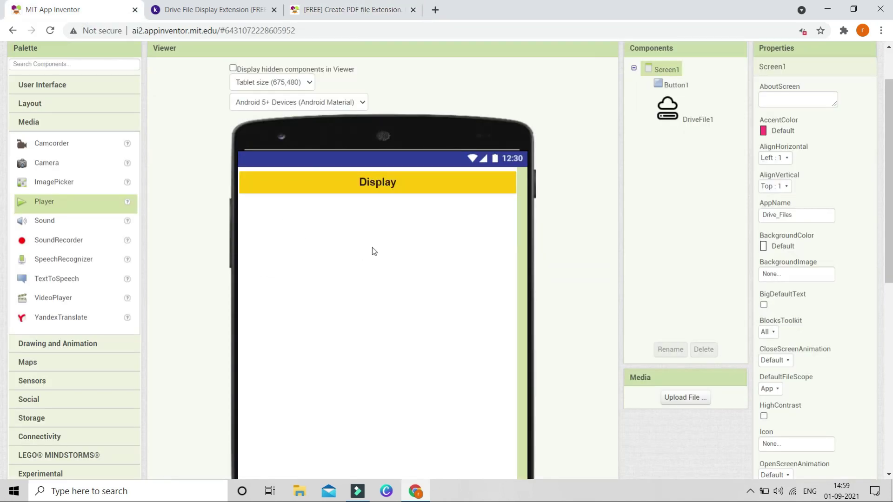